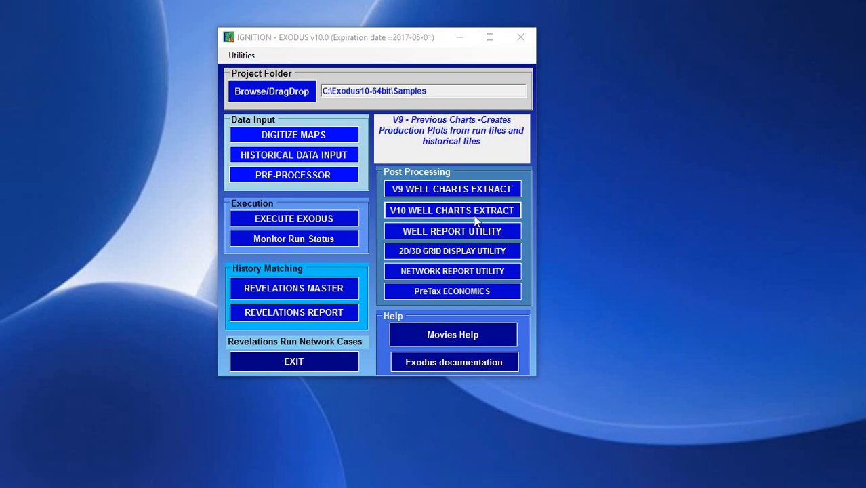
Launch the V10 well charts extract utility and assign waterfloodv42.wll from the Samples folder as file number 1
{"action": "left_click", "coordinate": [440, 213]}
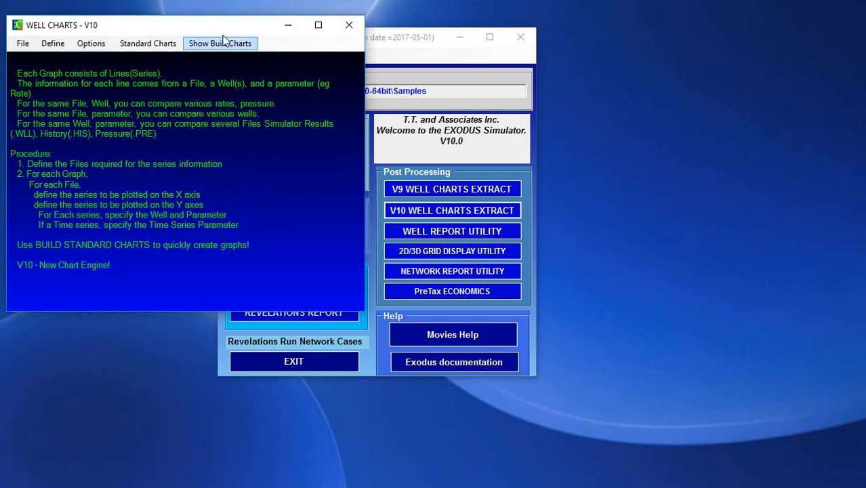
{"action": "left_click_drag", "start_coordinate": [221, 32], "coordinate": [231, 61]}
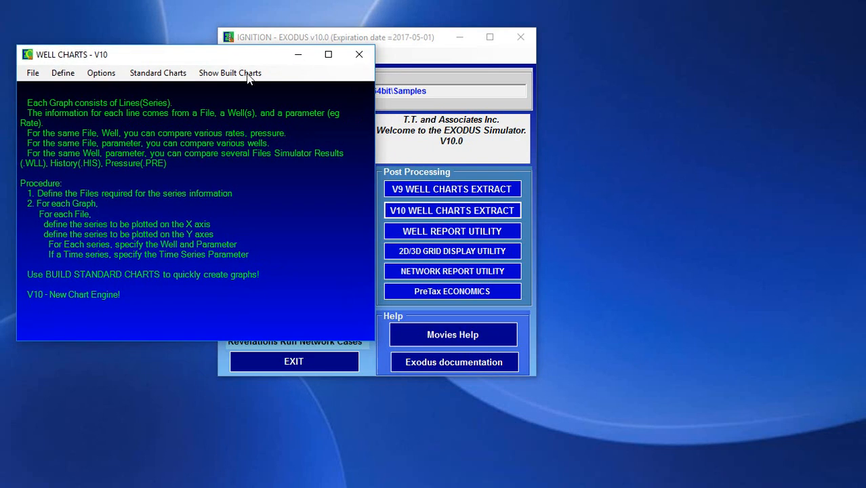
{"action": "left_click", "coordinate": [66, 74]}
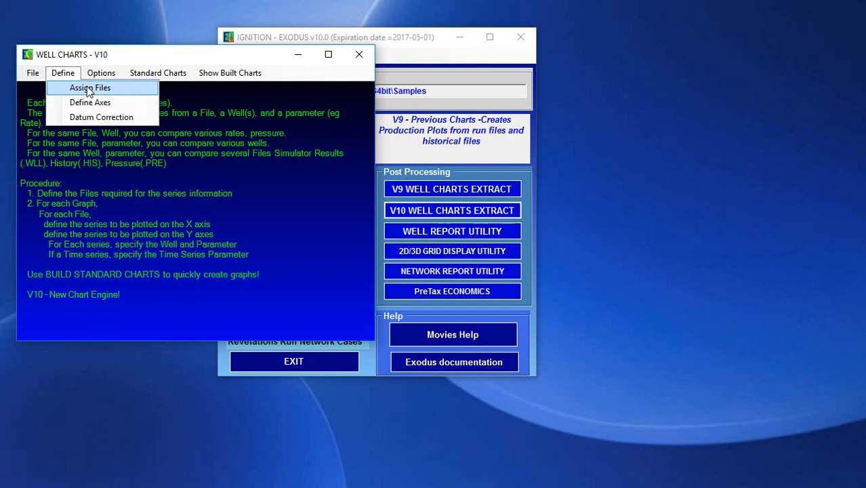
{"action": "left_click", "coordinate": [88, 89]}
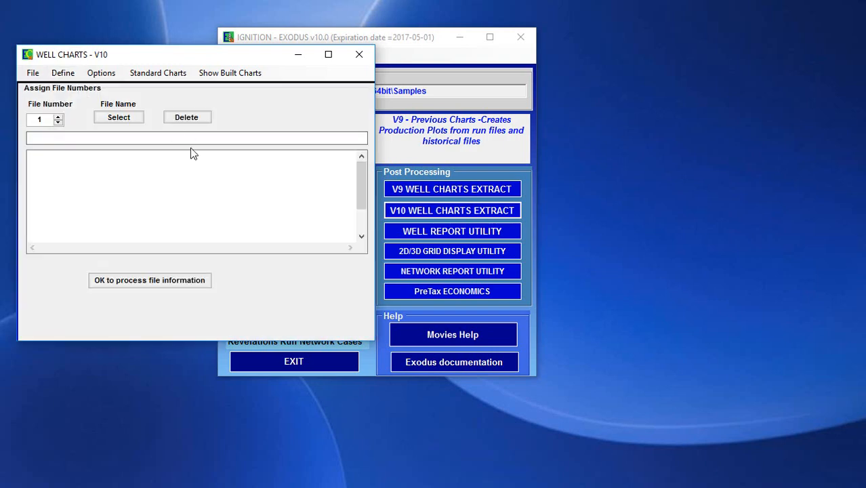
{"action": "left_click_drag", "start_coordinate": [179, 62], "coordinate": [230, 72]}
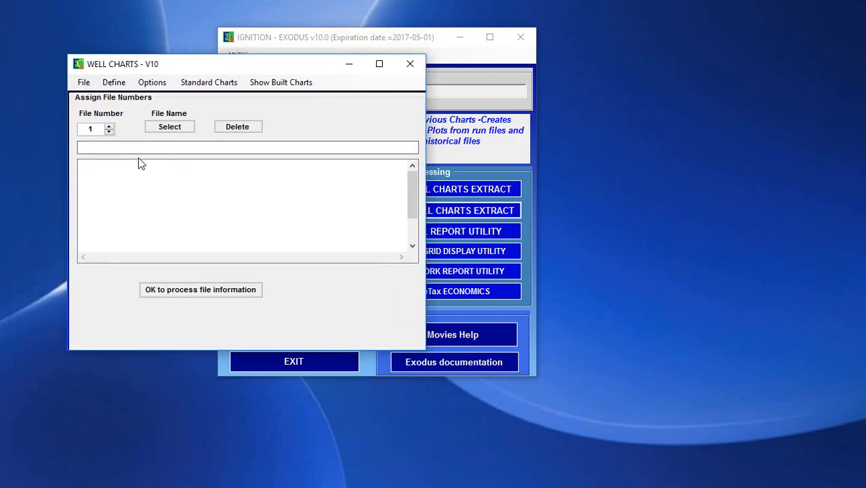
{"action": "left_click", "coordinate": [170, 127]}
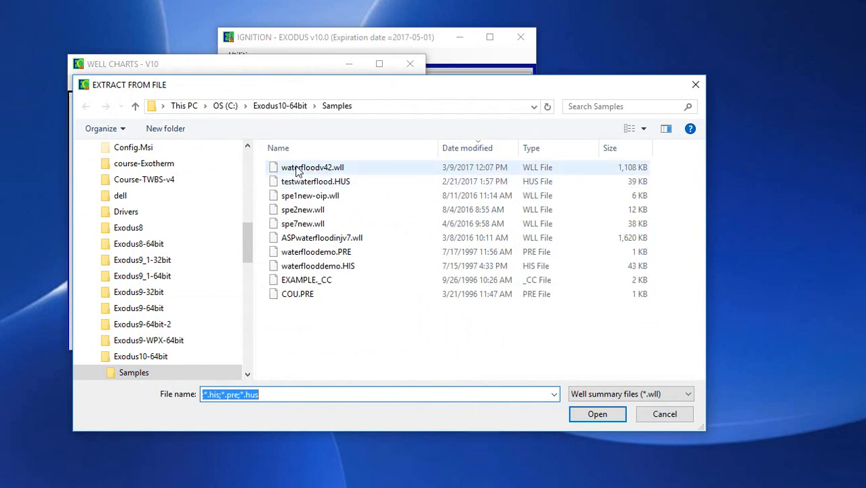
{"action": "double_click", "coordinate": [333, 170]}
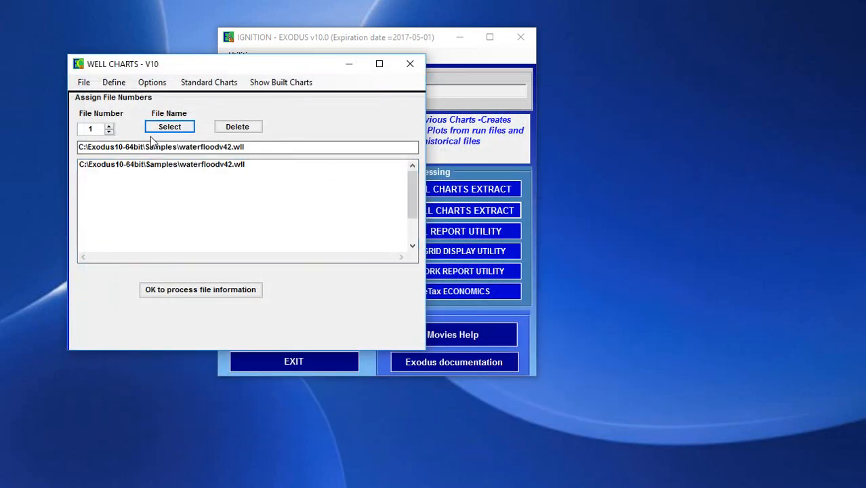
Assign the history file waterflooddemo.HIS as file number 2
{"action": "left_click", "coordinate": [144, 175]}
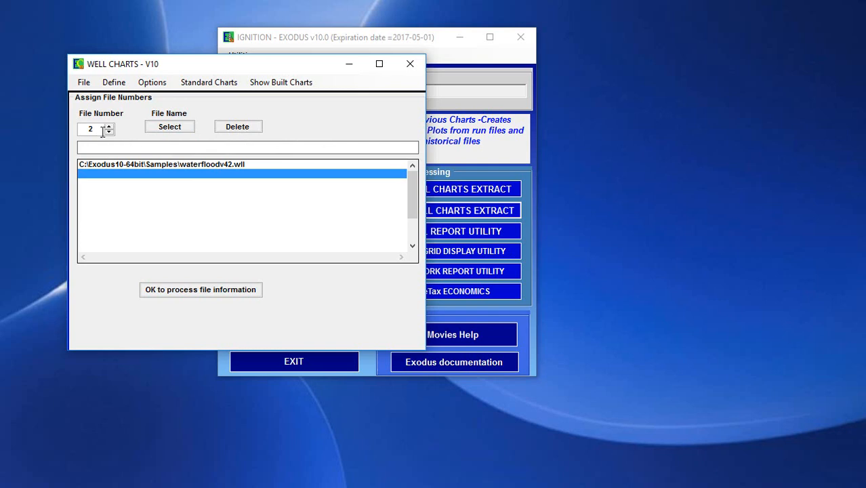
{"action": "left_click", "coordinate": [170, 126]}
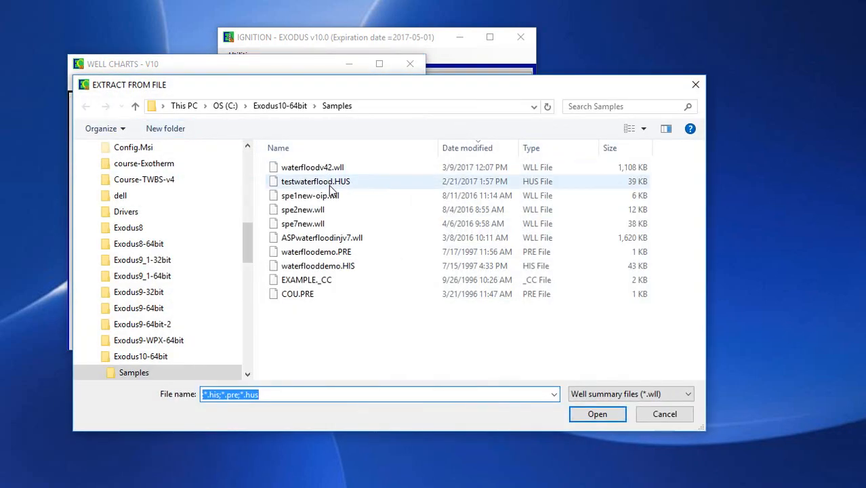
{"action": "double_click", "coordinate": [344, 267]}
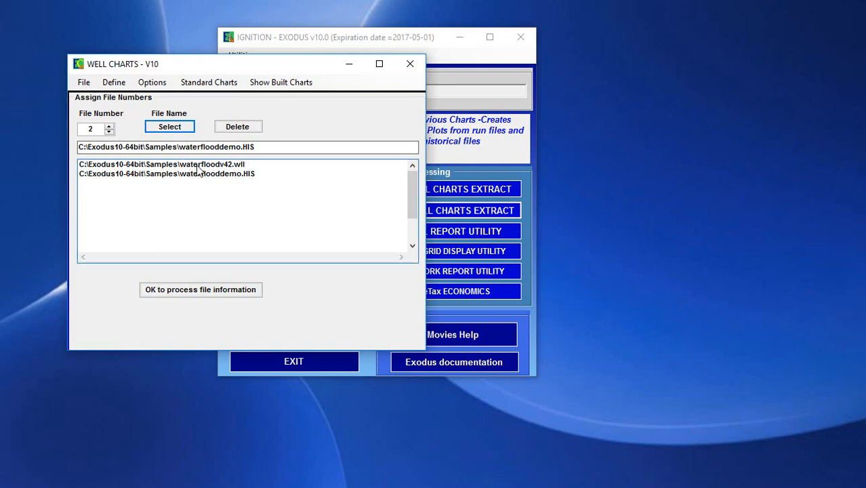
Assign the pressure file waterfloodemo.PRE as file number 3 and process the assigned files
{"action": "left_click", "coordinate": [108, 127]}
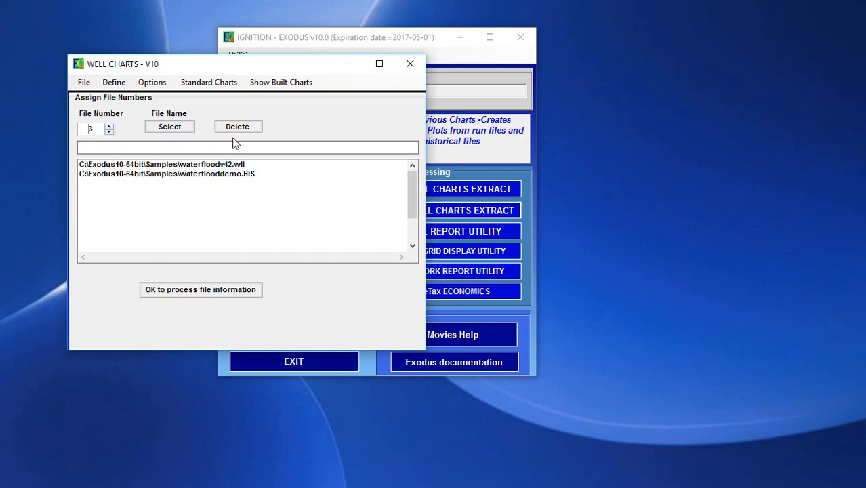
{"action": "left_click", "coordinate": [169, 130]}
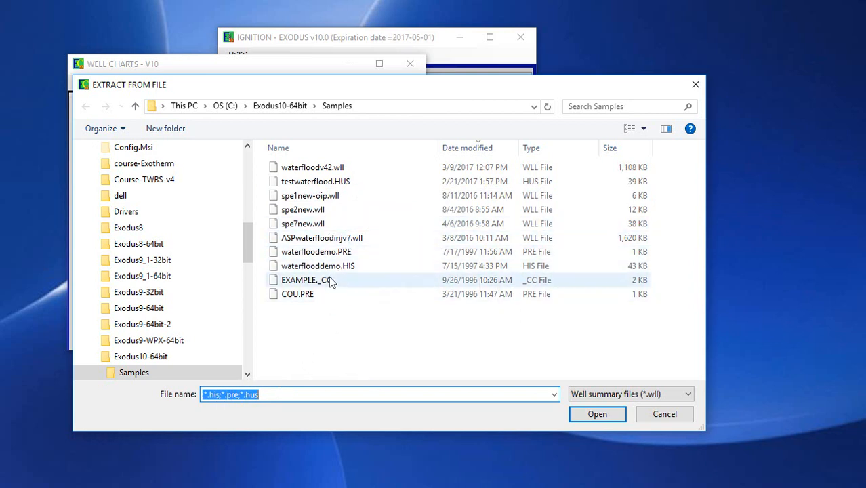
{"action": "left_click", "coordinate": [335, 253]}
{"action": "double_click", "coordinate": [334, 253]}
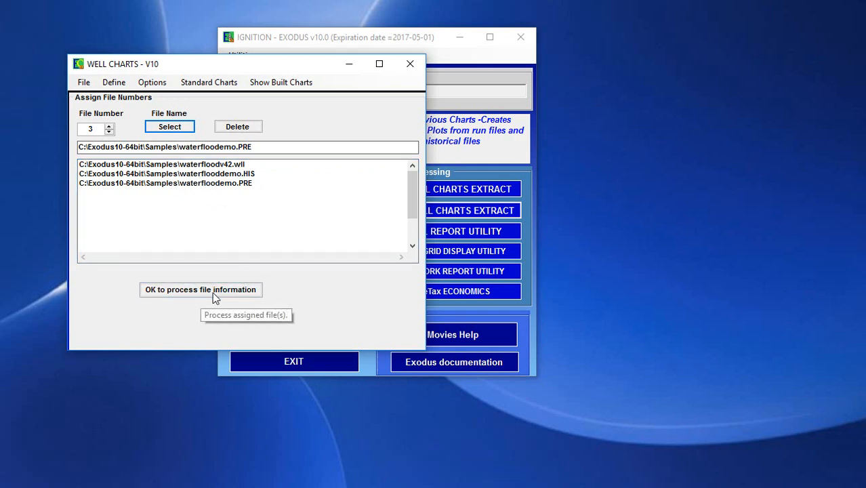
{"action": "left_click", "coordinate": [189, 294]}
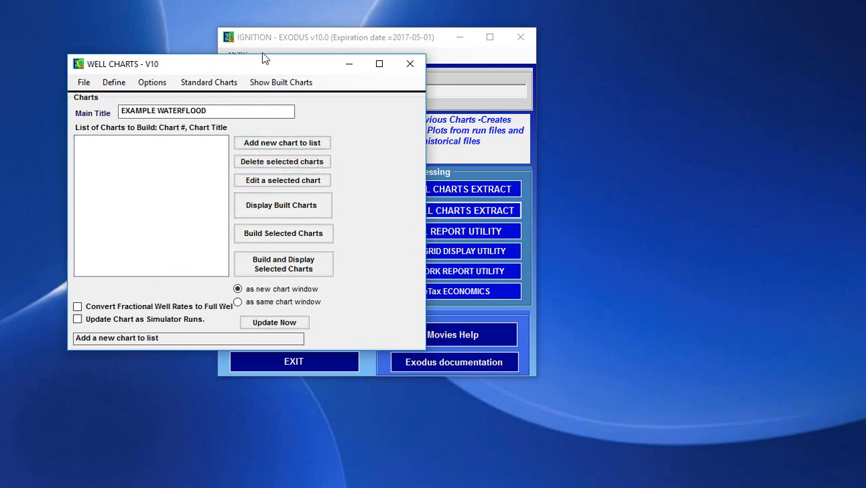
Generate the standard oil pool graphs with both well number and well name shown, keeping the rates graphs' left Y-axis logarithmic
{"action": "left_click_drag", "start_coordinate": [263, 60], "coordinate": [271, 82]}
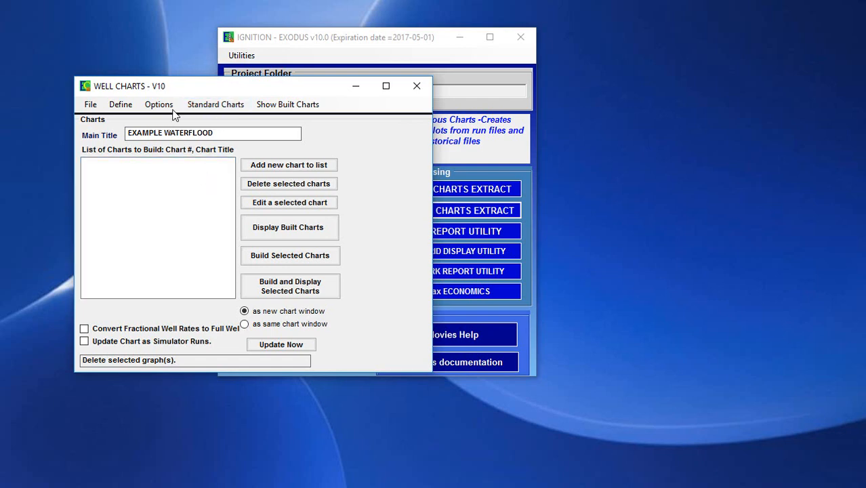
{"action": "left_click", "coordinate": [226, 110]}
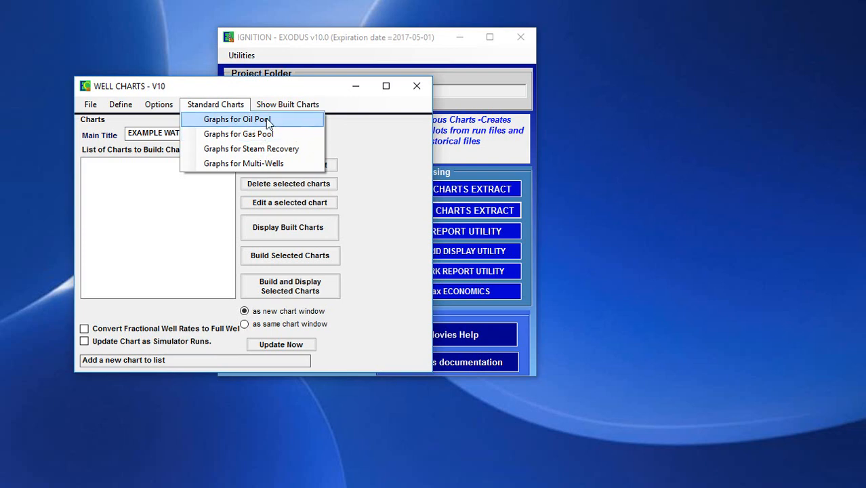
{"action": "left_click", "coordinate": [268, 120]}
{"action": "left_click_drag", "start_coordinate": [10, 8], "coordinate": [338, 66]}
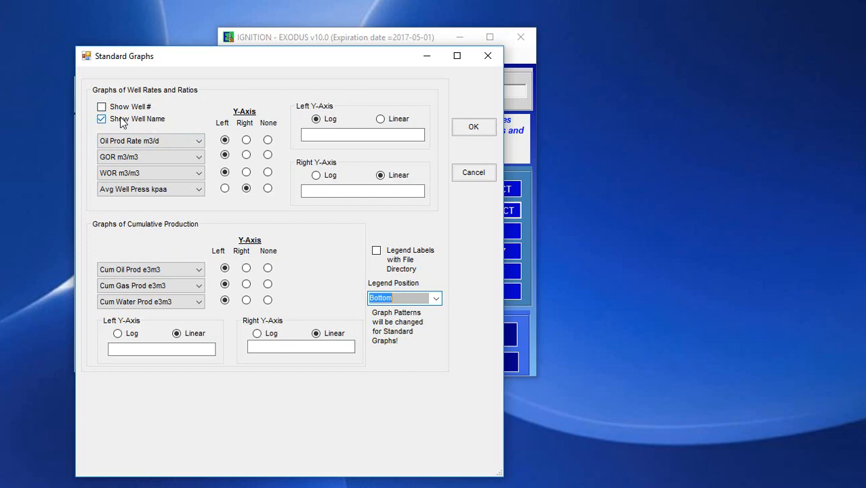
{"action": "left_click", "coordinate": [102, 107]}
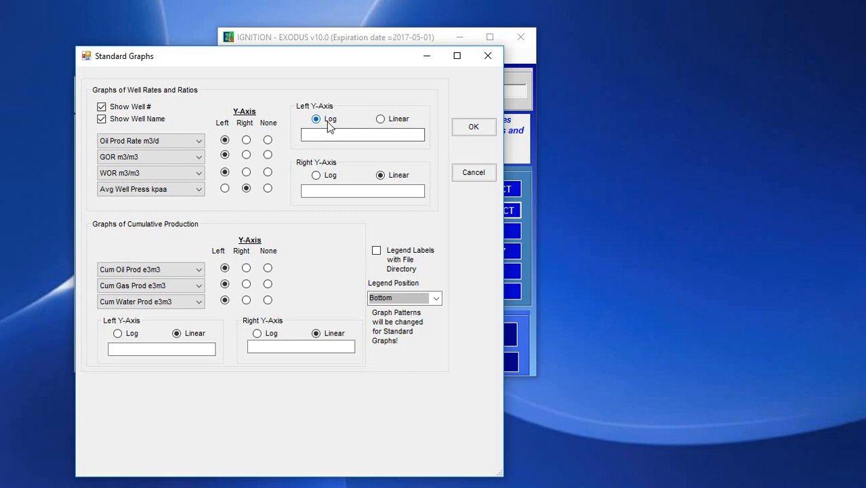
{"action": "left_click", "coordinate": [383, 119]}
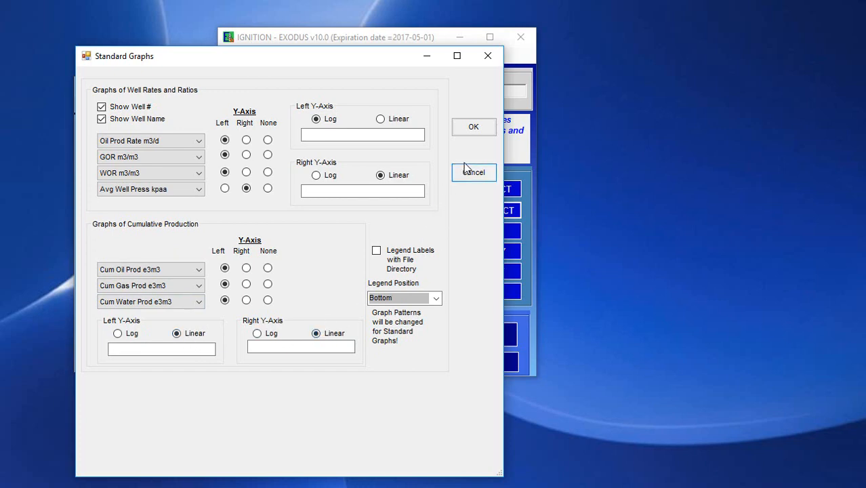
{"action": "left_click", "coordinate": [469, 132]}
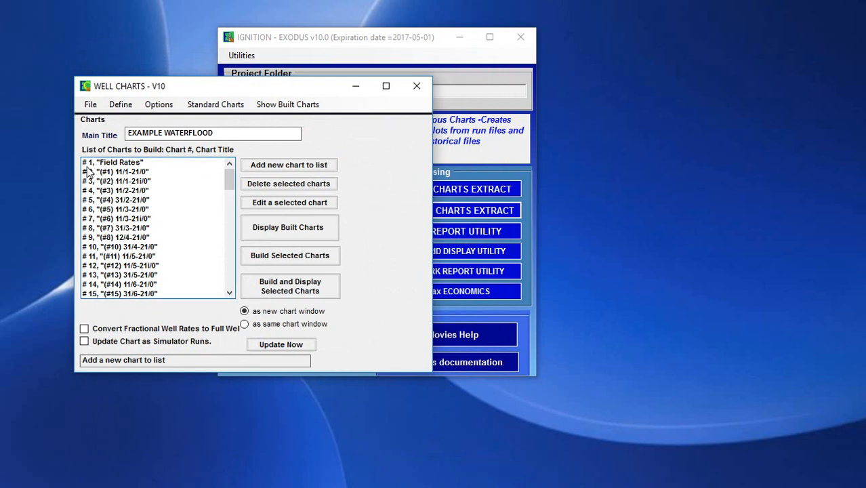
Look through the list of generated charts, covering the field and well rate charts and the cumulative charts
{"action": "scroll", "coordinate": [88, 176], "scroll_direction": "down", "scroll_amount": 20}
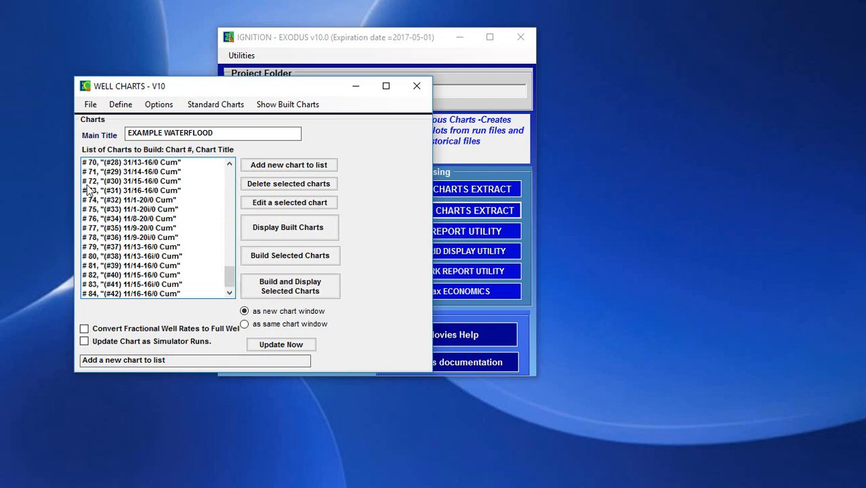
{"action": "scroll", "coordinate": [88, 190], "scroll_direction": "up", "scroll_amount": 20}
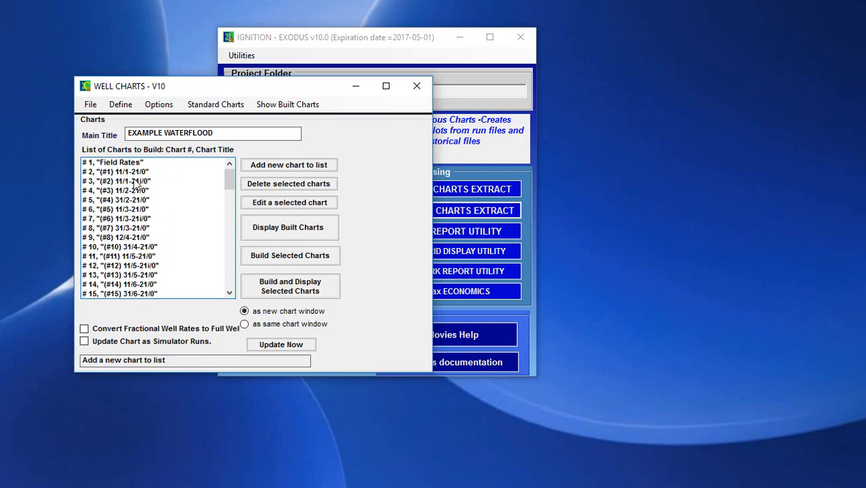
{"action": "scroll", "coordinate": [119, 212], "scroll_direction": "down", "scroll_amount": 4}
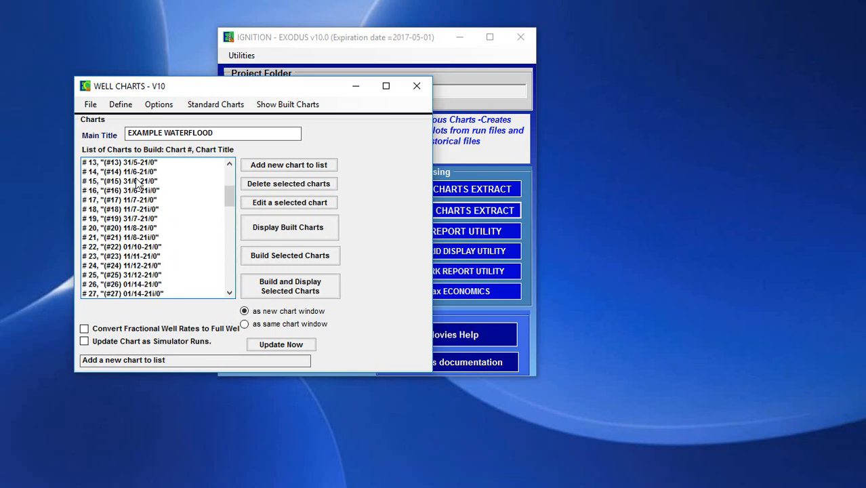
{"action": "scroll", "coordinate": [136, 182], "scroll_direction": "up", "scroll_amount": 4}
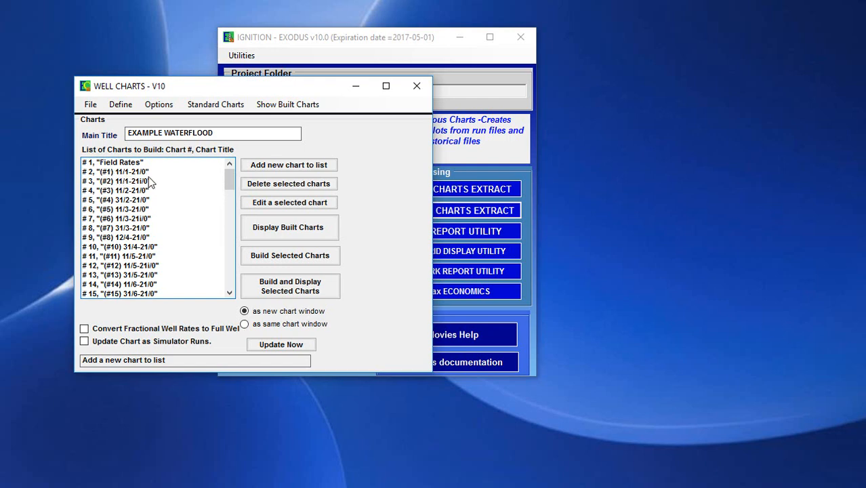
{"action": "scroll", "coordinate": [146, 180], "scroll_direction": "down", "scroll_amount": 20}
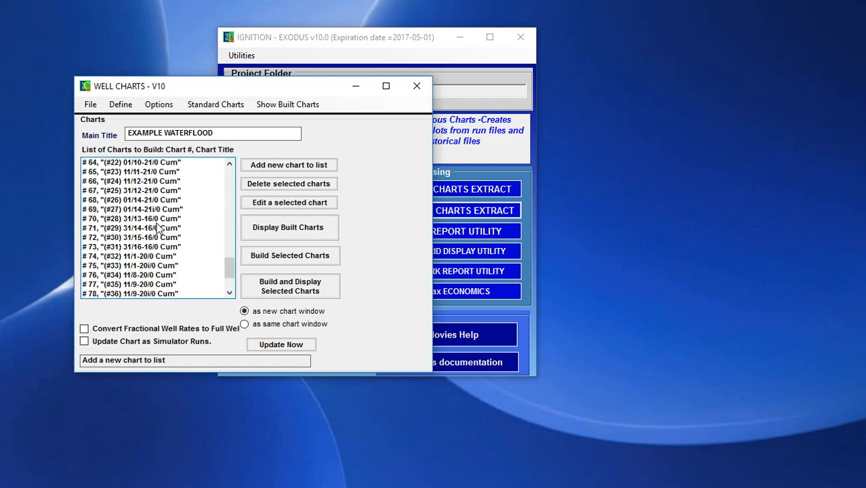
{"action": "scroll", "coordinate": [153, 213], "scroll_direction": "up", "scroll_amount": 7}
{"action": "scroll", "coordinate": [153, 213], "scroll_direction": "up", "scroll_amount": 6}
{"action": "scroll", "coordinate": [153, 215], "scroll_direction": "down", "scroll_amount": 2}
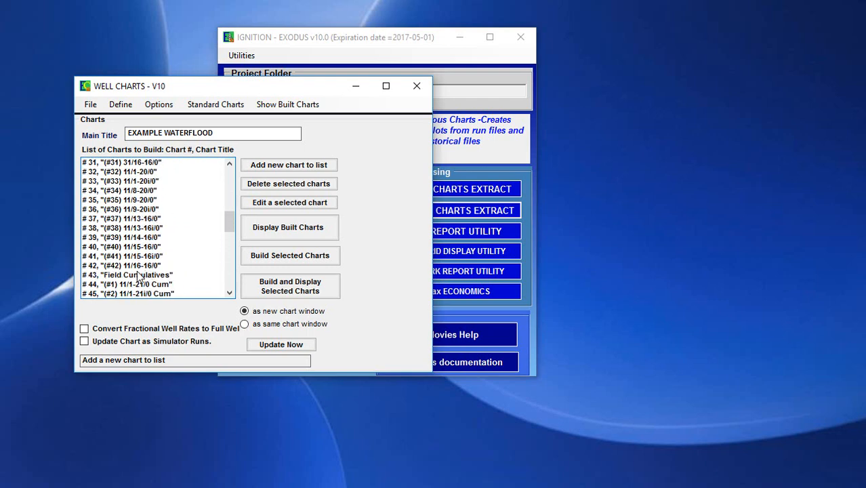
{"action": "scroll", "coordinate": [133, 274], "scroll_direction": "down", "scroll_amount": 2}
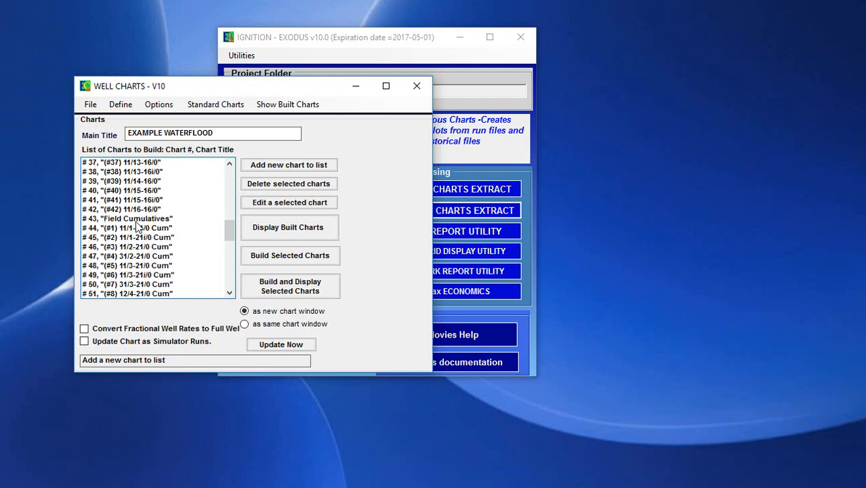
{"action": "scroll", "coordinate": [153, 264], "scroll_direction": "down", "scroll_amount": 11}
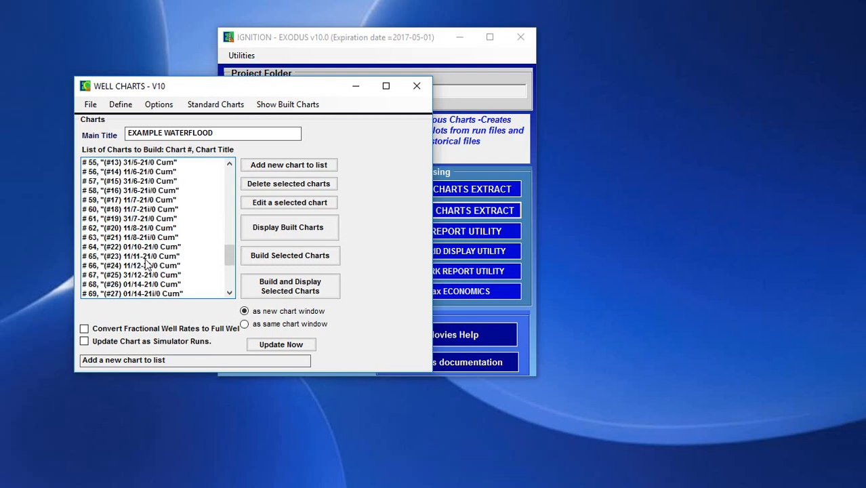
{"action": "scroll", "coordinate": [141, 260], "scroll_direction": "up", "scroll_amount": 20}
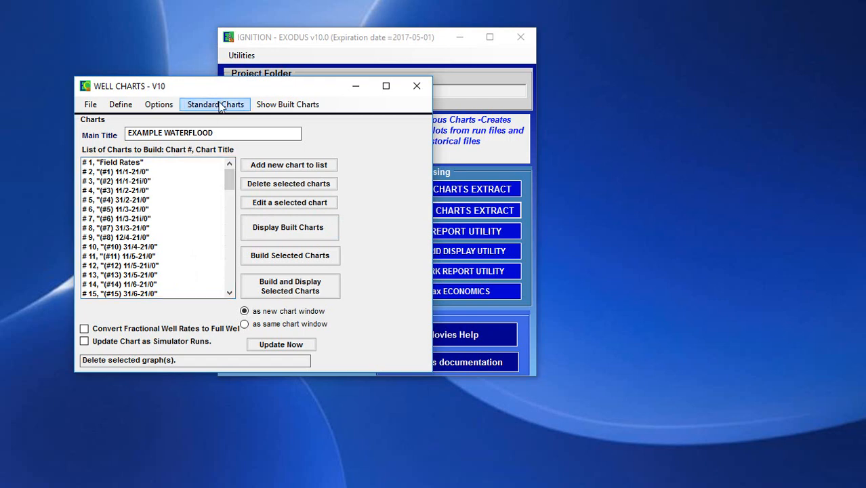
Open chart 2, "(#1) 11/1-21/0", for editing and enlarge its definitions window to fit all series columns
{"action": "left_click", "coordinate": [133, 173]}
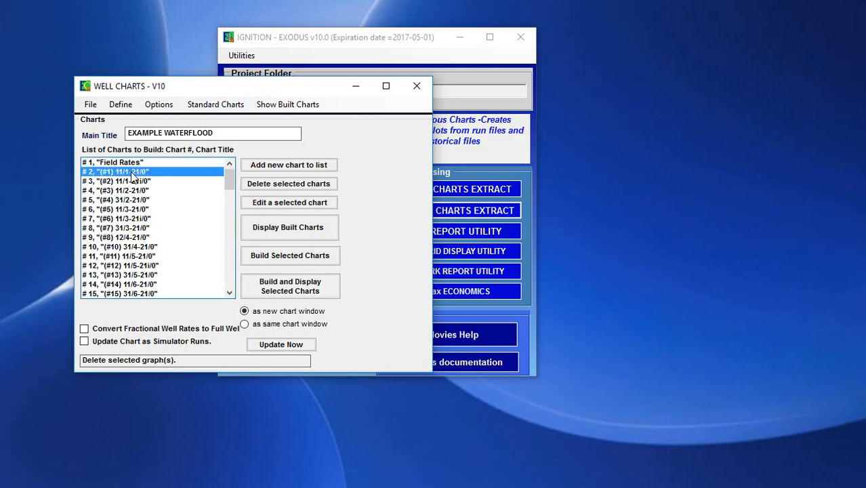
{"action": "left_click", "coordinate": [288, 202]}
{"action": "left_click_drag", "start_coordinate": [105, 9], "coordinate": [522, 75]}
{"action": "left_click_drag", "start_coordinate": [455, 354], "coordinate": [447, 464]}
{"action": "left_click_drag", "start_coordinate": [110, 224], "coordinate": [42, 232]}
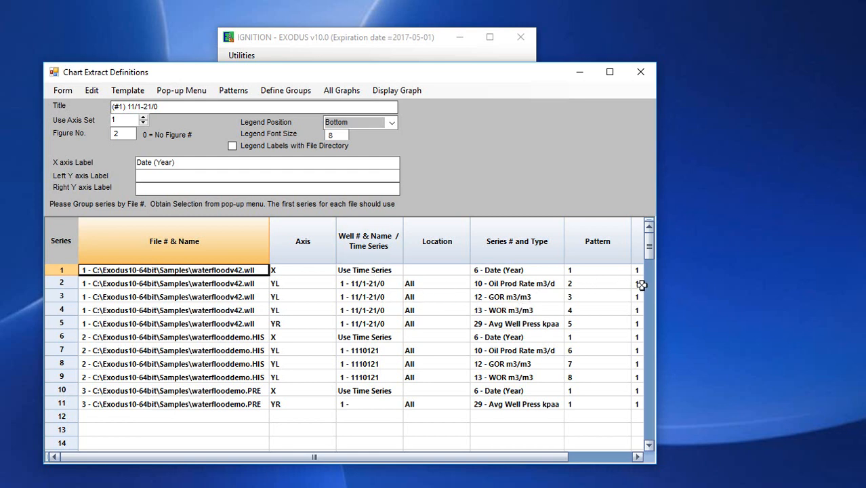
{"action": "left_click_drag", "start_coordinate": [656, 285], "coordinate": [830, 260]}
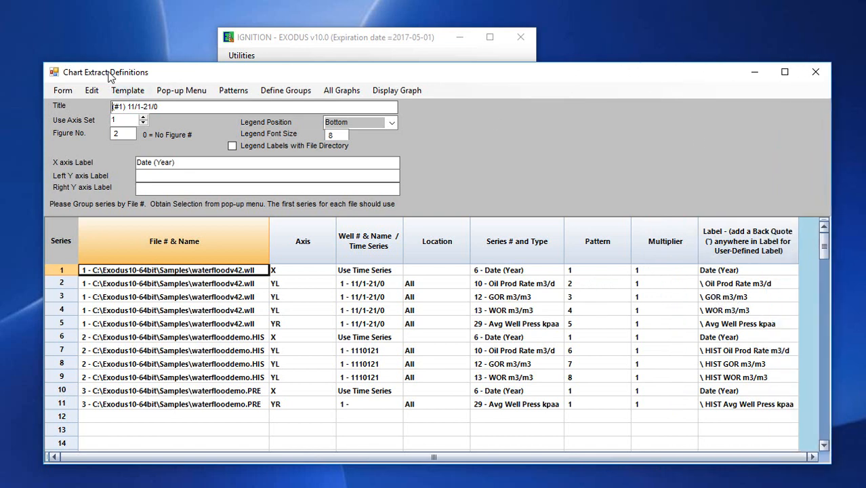
{"action": "left_click", "coordinate": [56, 96]}
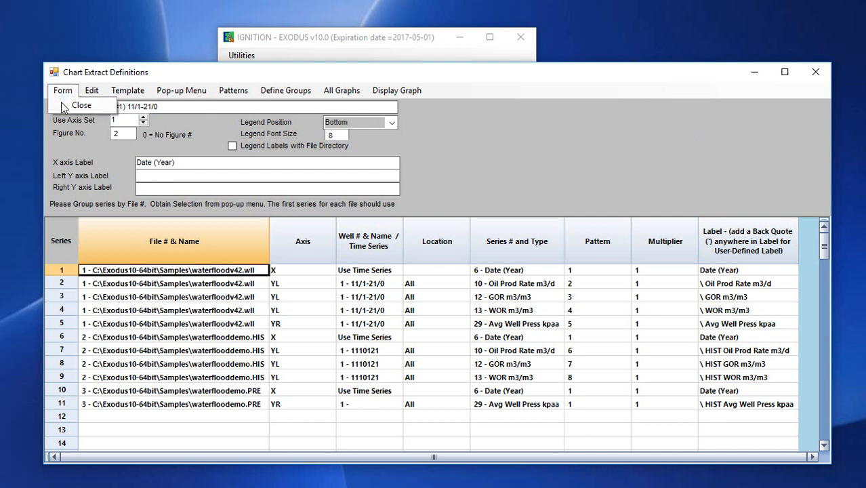
{"action": "left_click", "coordinate": [61, 92]}
{"action": "left_click", "coordinate": [94, 92]}
{"action": "left_click", "coordinate": [93, 93]}
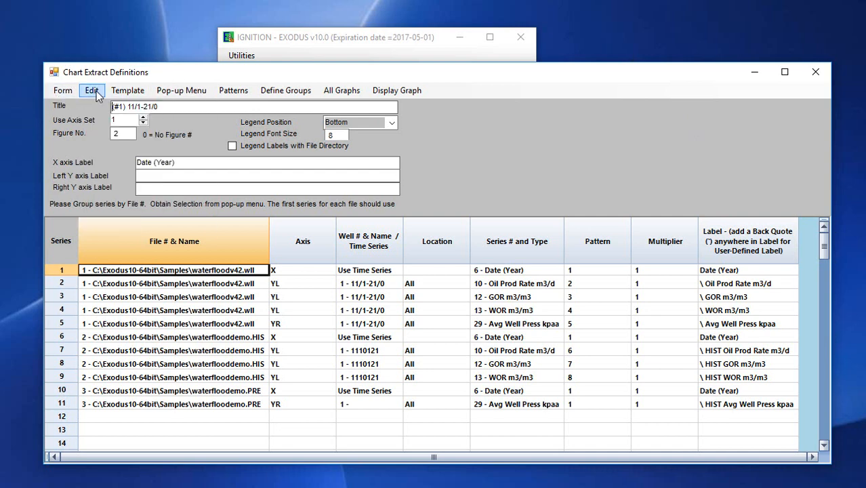
{"action": "left_click", "coordinate": [94, 93]}
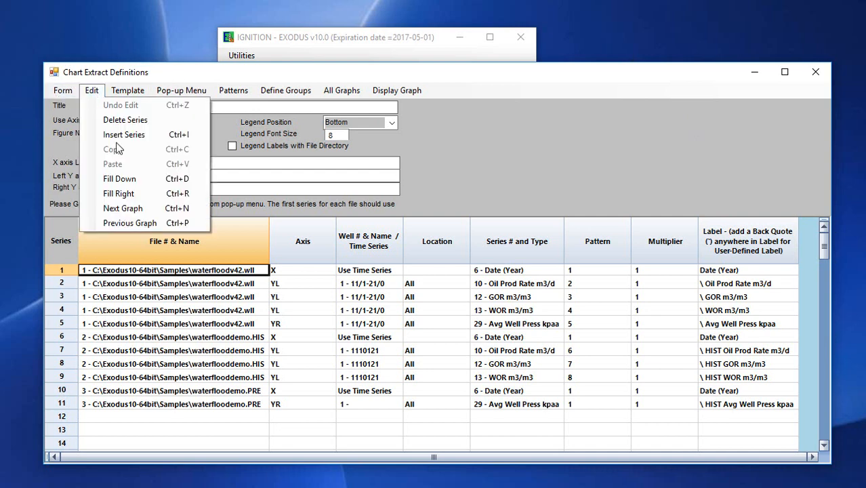
Review the series definitions of the following charts, "(#2) 11/1-21i/0" and "(#3) 11/2-21/0", and close the definitions window
{"action": "left_click", "coordinate": [135, 213]}
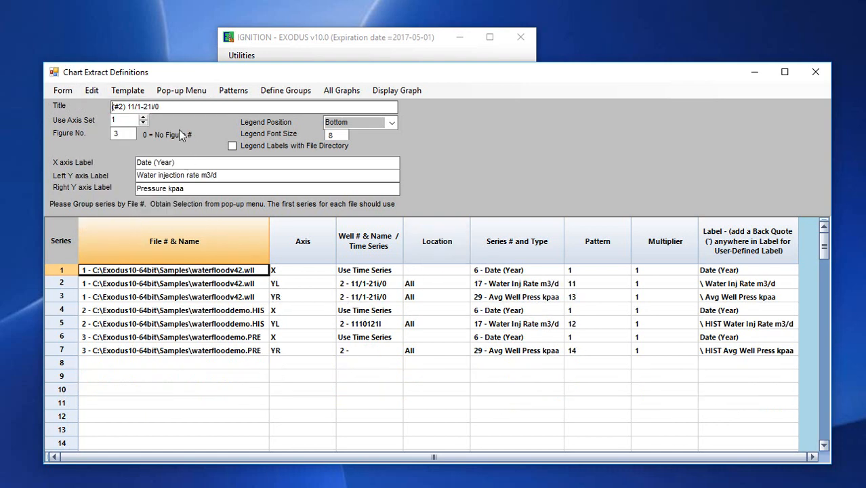
{"action": "left_click", "coordinate": [93, 92]}
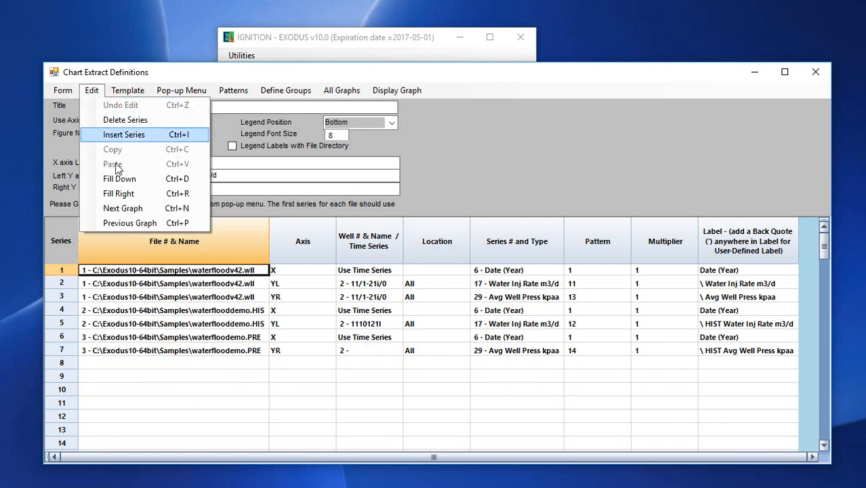
{"action": "left_click", "coordinate": [143, 210]}
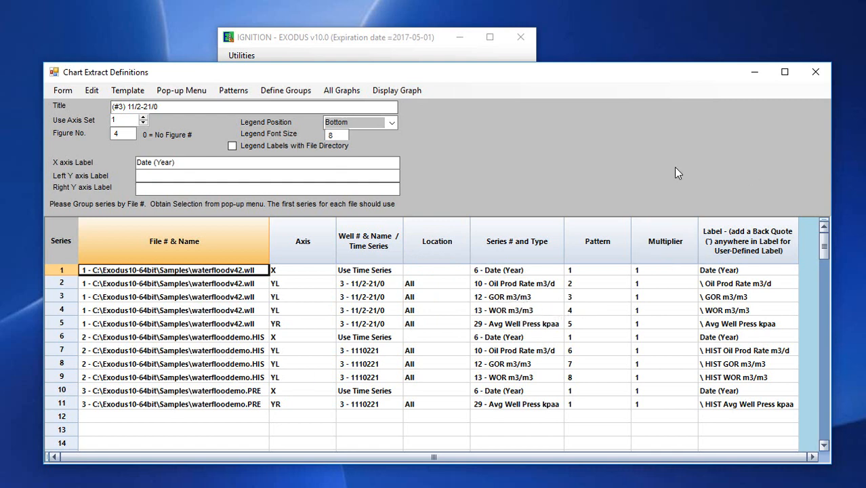
{"action": "left_click", "coordinate": [816, 69]}
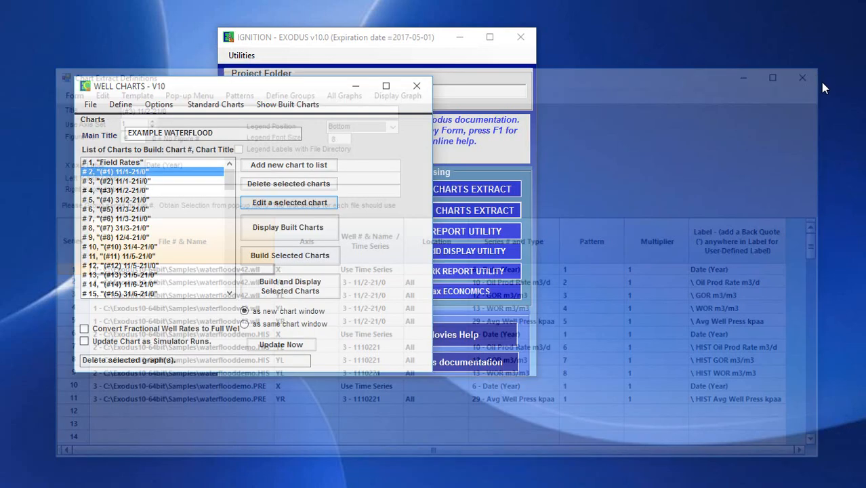
Build and display chart 1, "Field Rates", as a new chart window and reposition it on the desktop
{"action": "left_click", "coordinate": [134, 166]}
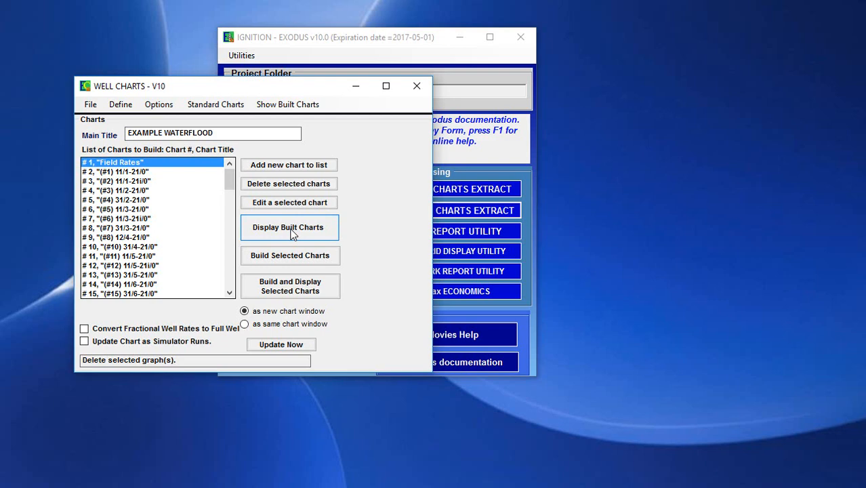
{"action": "left_click", "coordinate": [289, 289]}
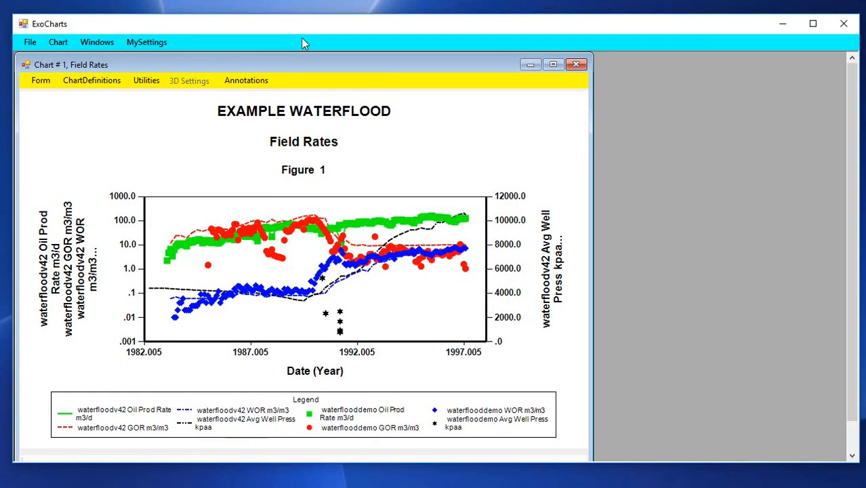
{"action": "left_click_drag", "start_coordinate": [288, 59], "coordinate": [401, 54]}
{"action": "left_click_drag", "start_coordinate": [412, 28], "coordinate": [437, 265]}
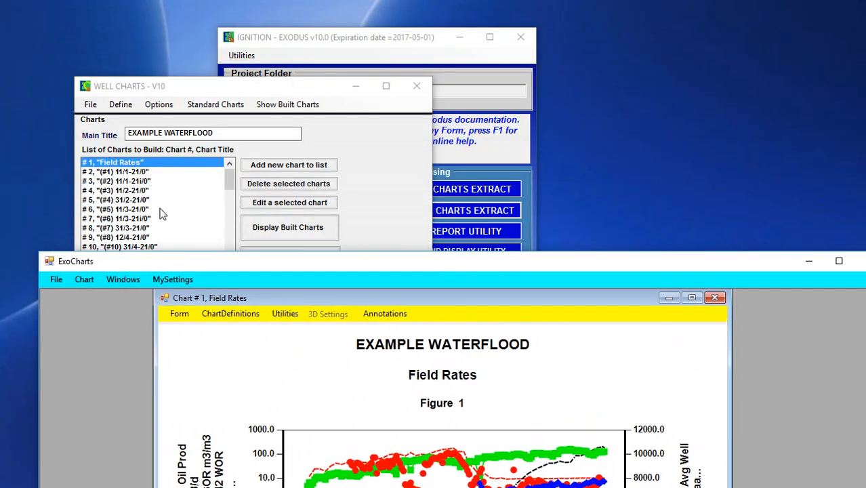
{"action": "left_click_drag", "start_coordinate": [316, 260], "coordinate": [295, 44]}
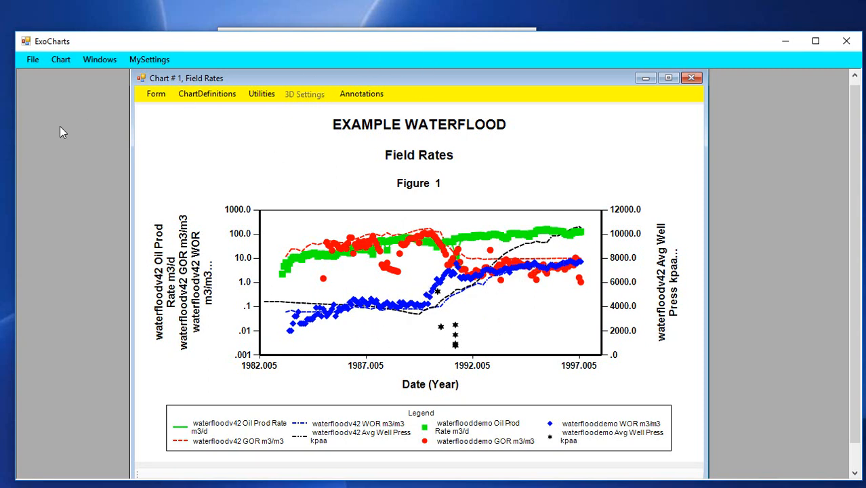
Show the list of displayed charts, shrink and move the ExoCharts window aside, and return to the Well Charts window
{"action": "left_click", "coordinate": [61, 61]}
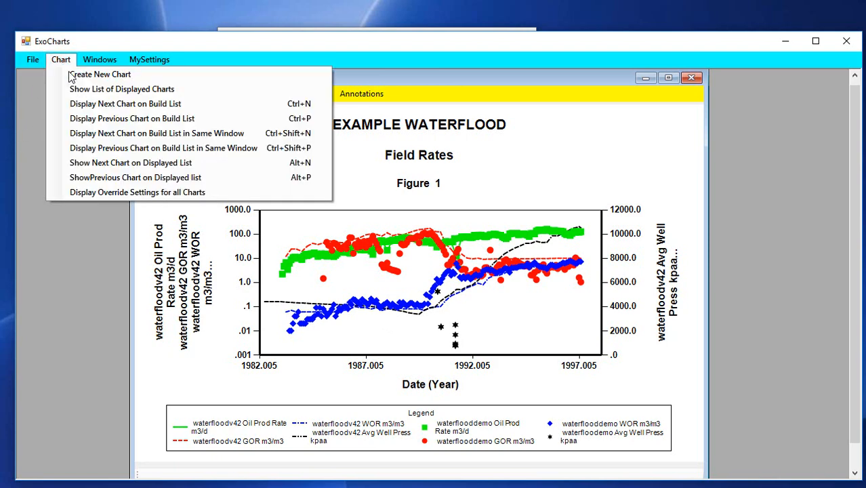
{"action": "left_click", "coordinate": [108, 91]}
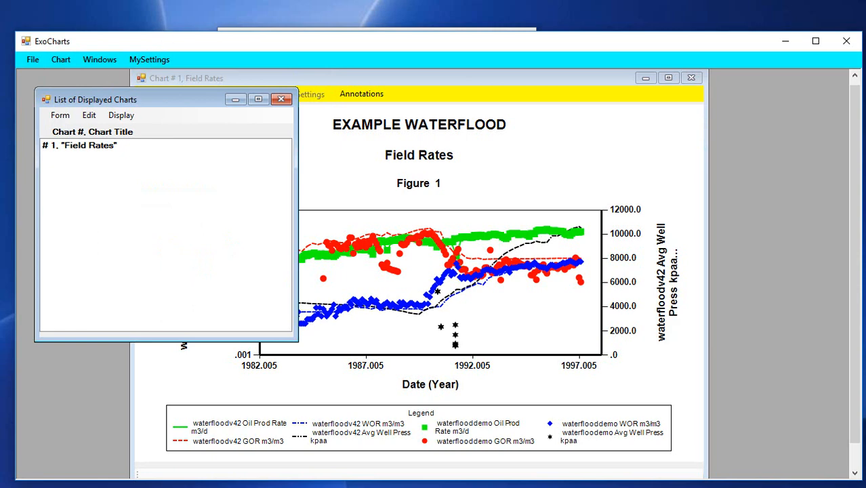
{"action": "left_click_drag", "start_coordinate": [11, 131], "coordinate": [63, 144]}
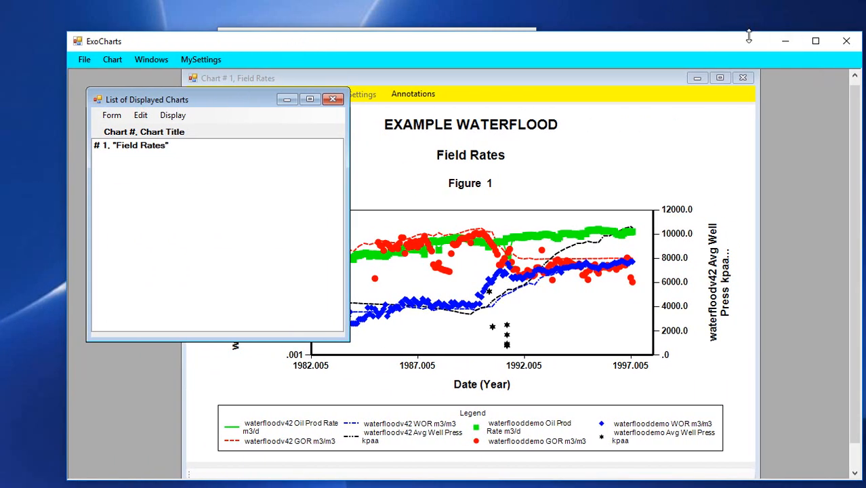
{"action": "left_click_drag", "start_coordinate": [748, 32], "coordinate": [665, 37]}
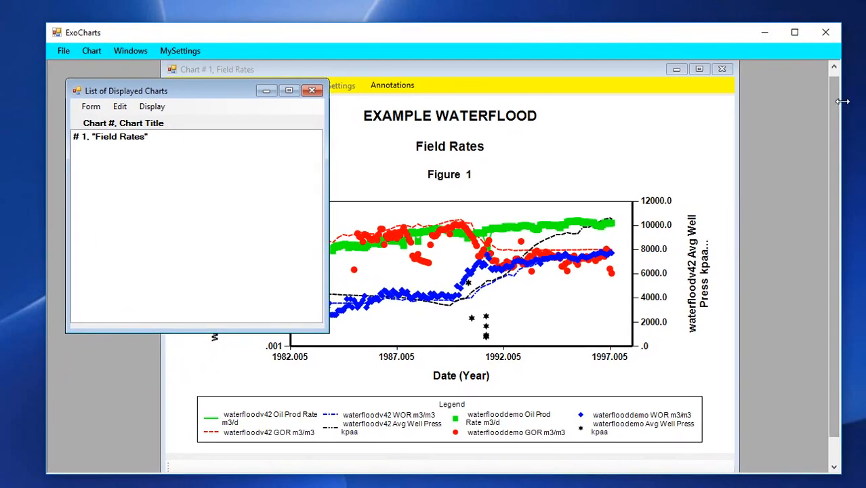
{"action": "left_click_drag", "start_coordinate": [840, 97], "coordinate": [713, 108]}
{"action": "left_click_drag", "start_coordinate": [522, 40], "coordinate": [647, 8]}
{"action": "left_click", "coordinate": [124, 91]}
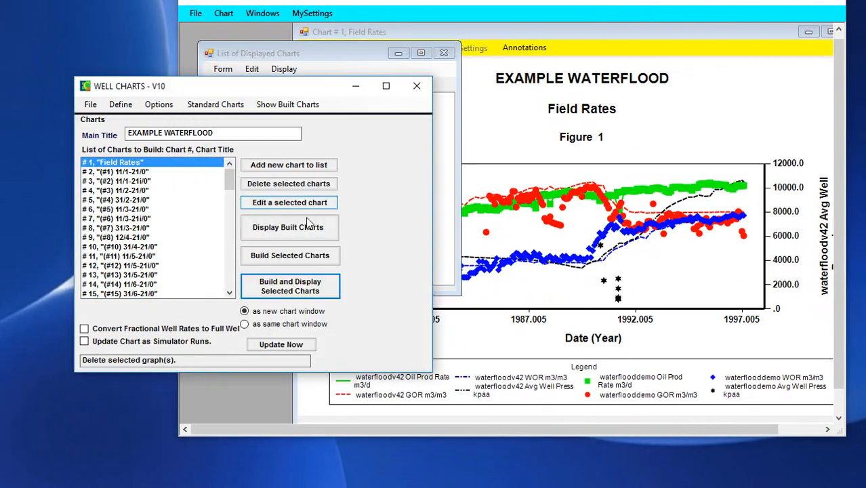
Build all charts in the list, from 1 to 84, deleting and redrawing the existing graph 1
{"action": "left_click_drag", "start_coordinate": [139, 163], "coordinate": [174, 379]}
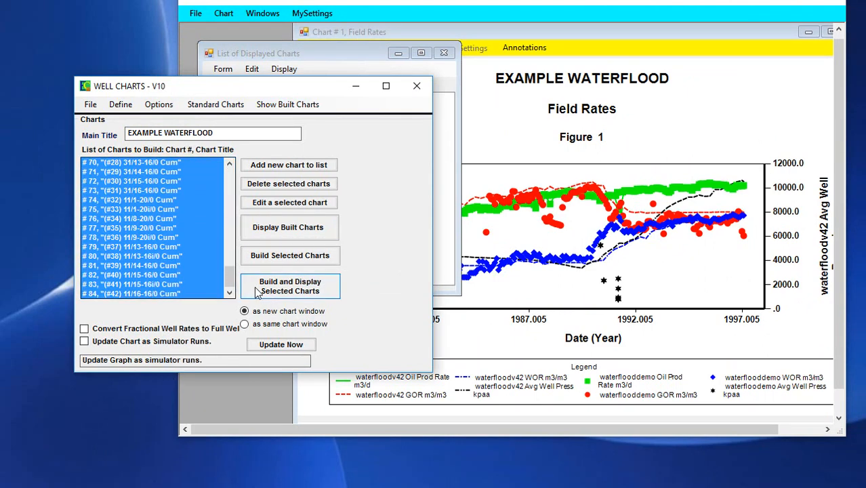
{"action": "left_click", "coordinate": [290, 256]}
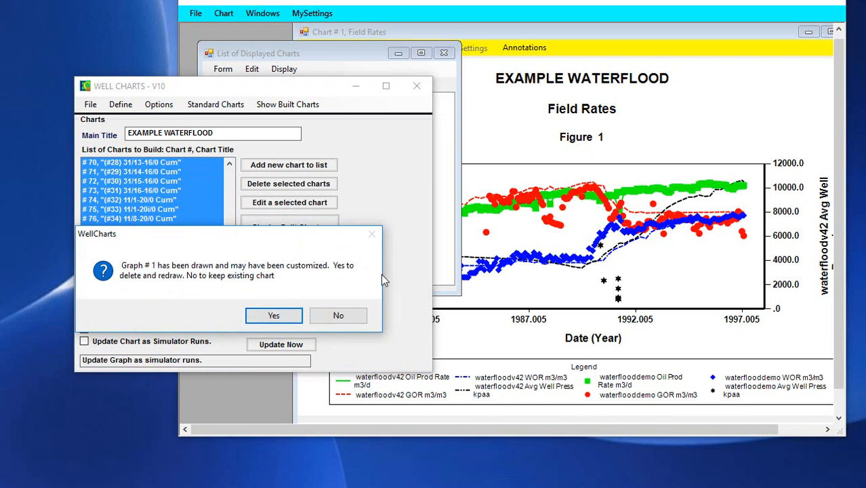
{"action": "left_click", "coordinate": [272, 316]}
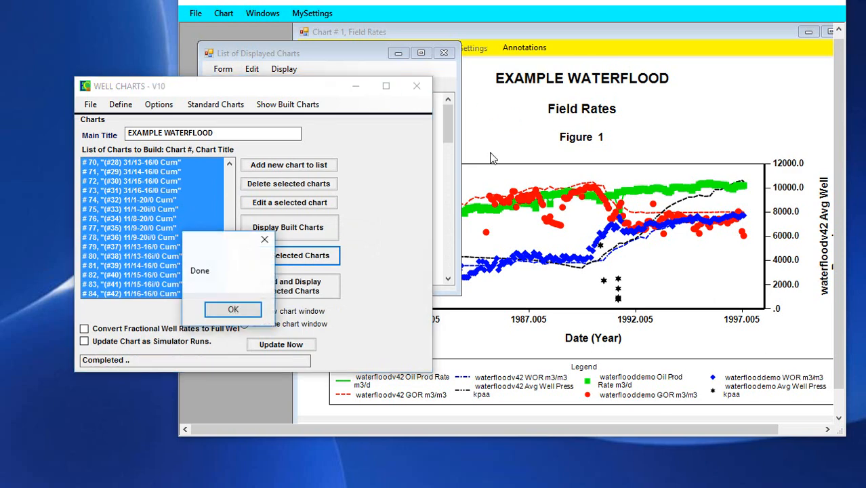
{"action": "left_click", "coordinate": [232, 309]}
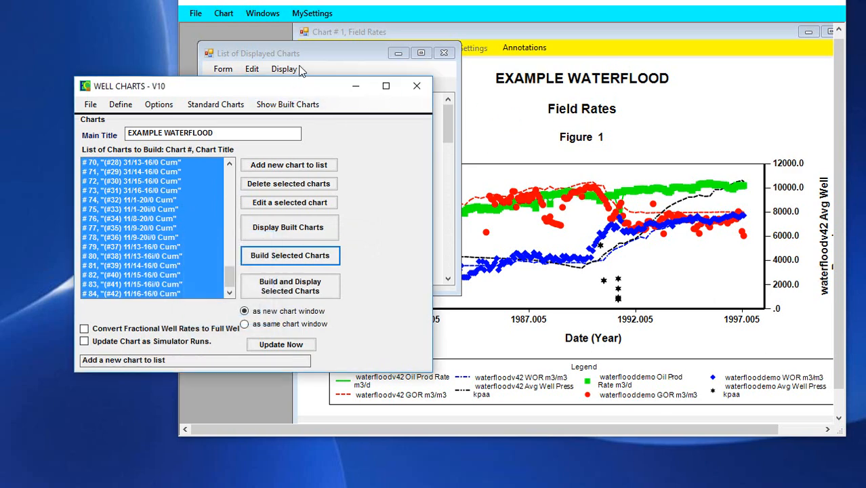
Check the updated list of displayed charts and save the built charts as the EXC file waterfloofdemo in the Samples folder
{"action": "left_click", "coordinate": [302, 55]}
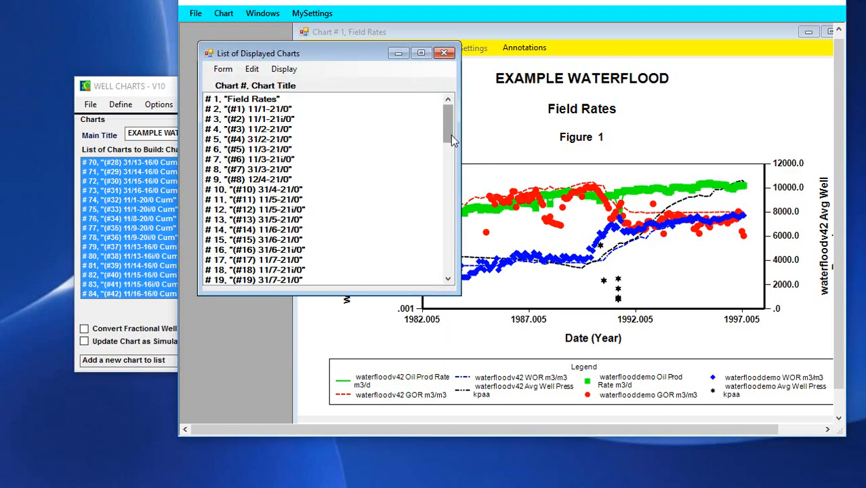
{"action": "left_click_drag", "start_coordinate": [451, 135], "coordinate": [479, 186]}
{"action": "left_click", "coordinate": [198, 15]}
{"action": "left_click", "coordinate": [209, 44]}
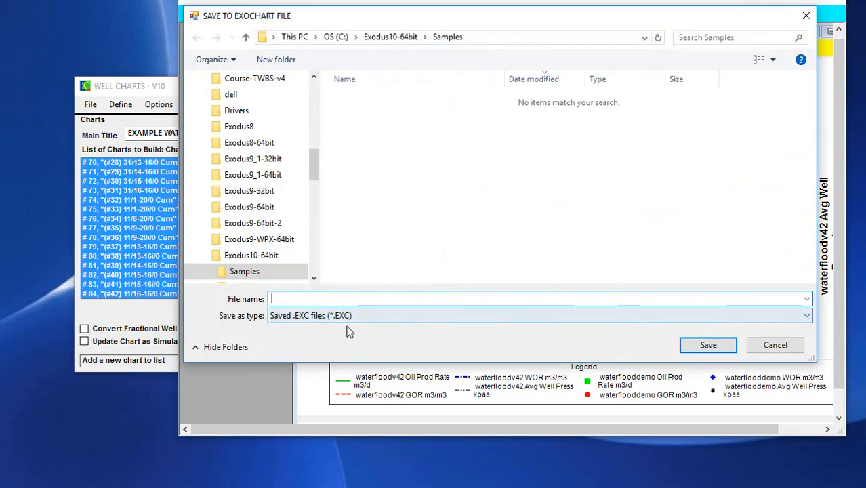
{"action": "left_click", "coordinate": [317, 299]}
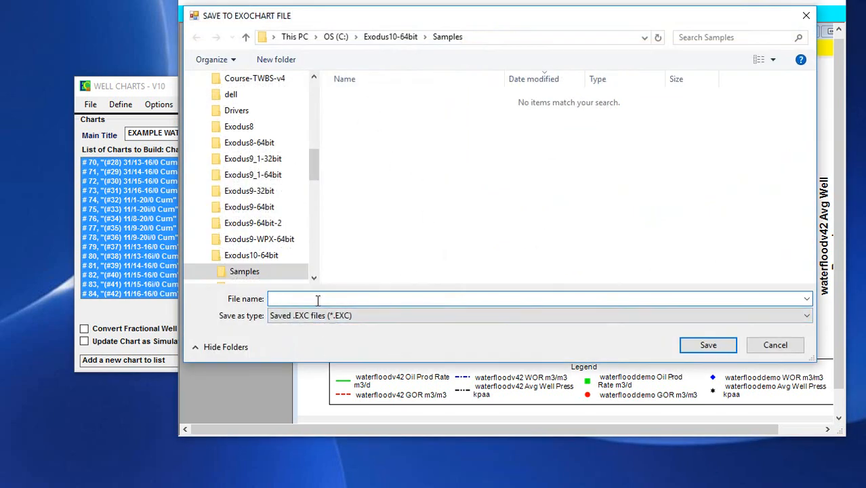
{"action": "type", "text": "waterfll"}
{"action": "key", "text": "BackSpace"}
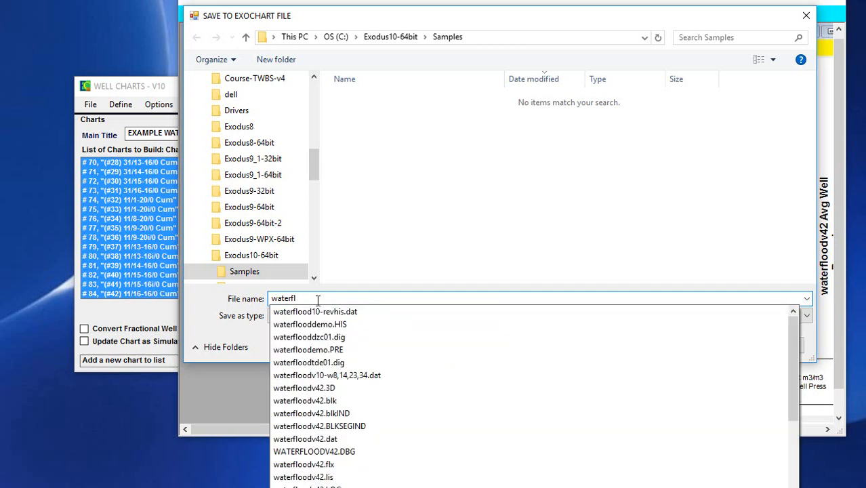
{"action": "type", "text": "ooddem"}
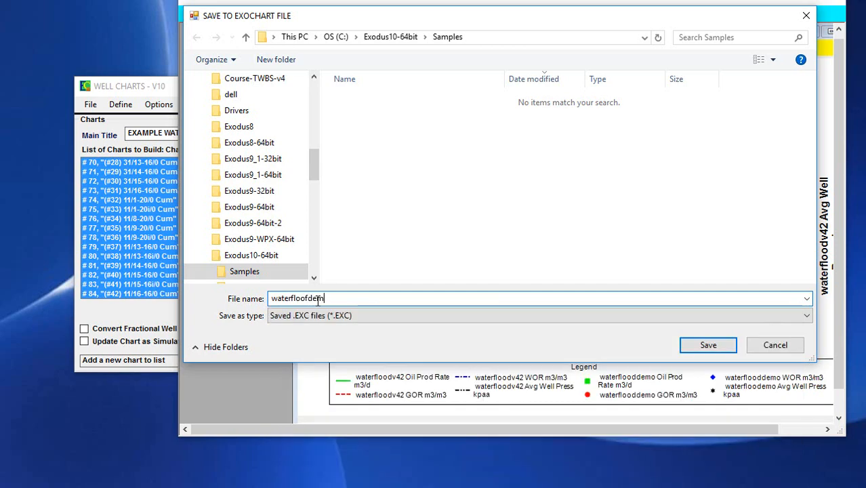
{"action": "type", "text": "o"}
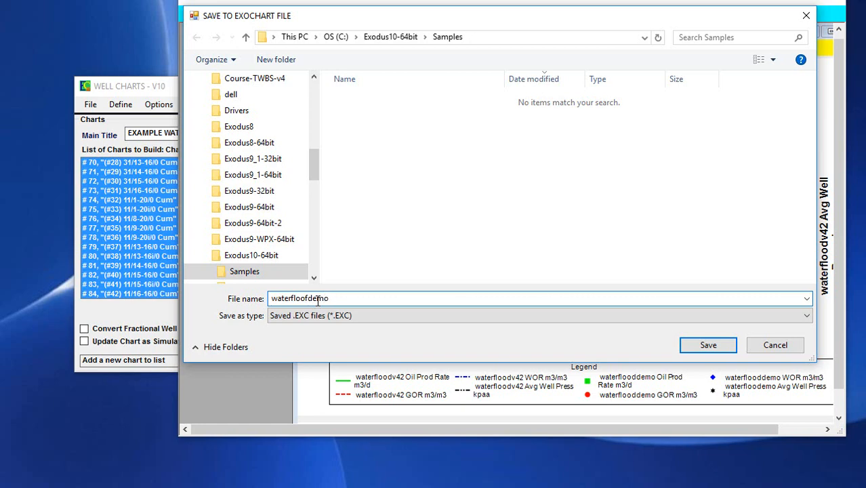
{"action": "left_click", "coordinate": [705, 344]}
Move the ExoCharts window back into view and close it, returning to the Well Charts window
{"action": "left_click_drag", "start_coordinate": [362, 0], "coordinate": [362, 38]}
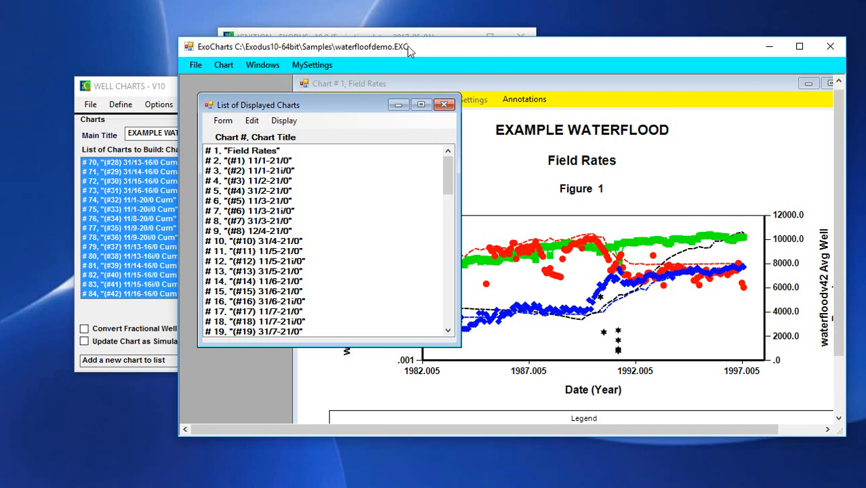
{"action": "left_click", "coordinate": [829, 46]}
{"action": "left_click", "coordinate": [216, 316]}
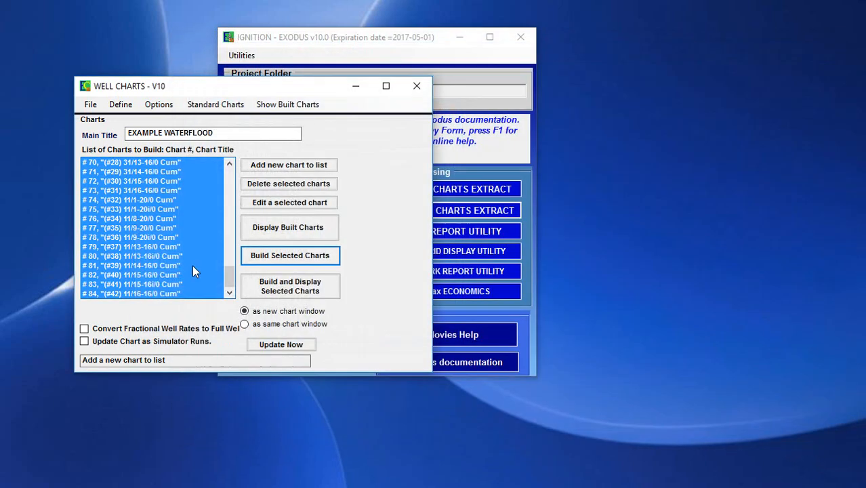
Save the chart extract definitions under the name waterflood.ext in the Samples folder and close the Well Charts window
{"action": "left_click", "coordinate": [93, 105]}
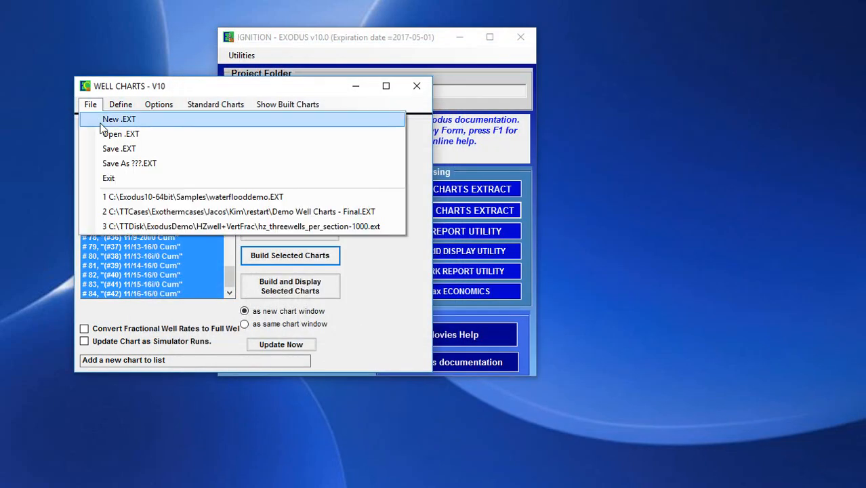
{"action": "left_click", "coordinate": [371, 300]}
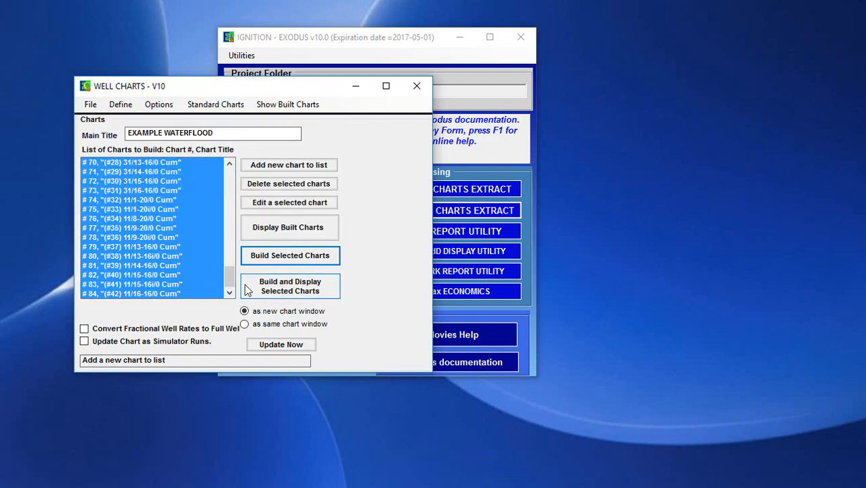
{"action": "left_click_drag", "start_coordinate": [230, 278], "coordinate": [228, 184]}
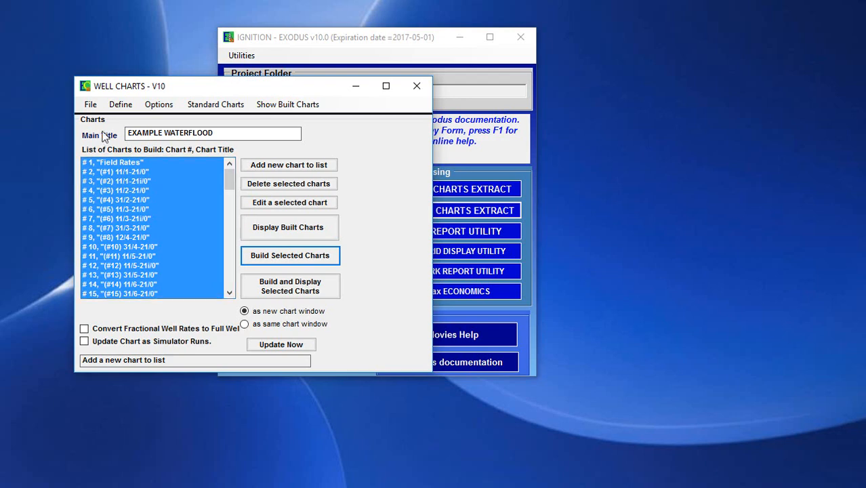
{"action": "left_click", "coordinate": [91, 107]}
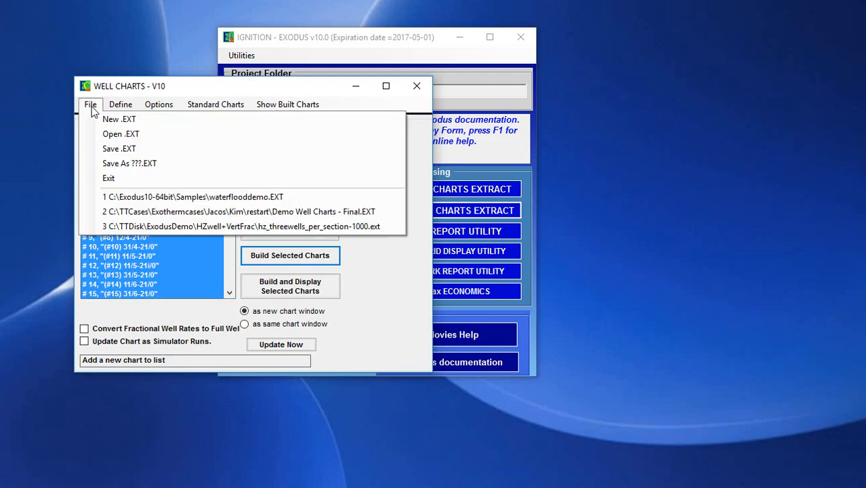
{"action": "left_click", "coordinate": [126, 164]}
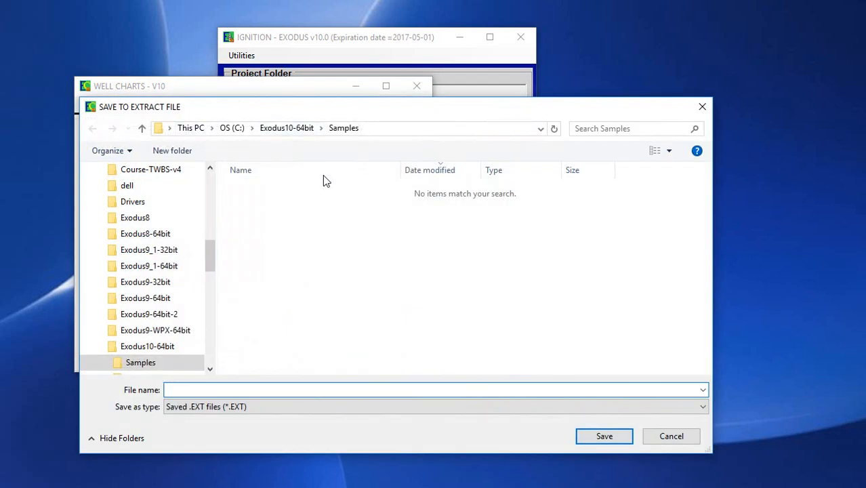
{"action": "type", "text": "wa"}
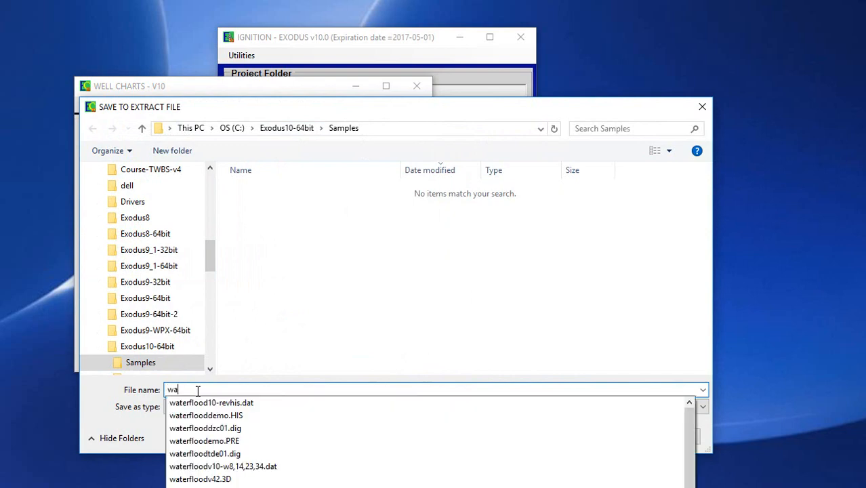
{"action": "type", "text": "tef"}
{"action": "key", "text": "BackSpace"}
{"action": "type", "text": "rflood.ext"}
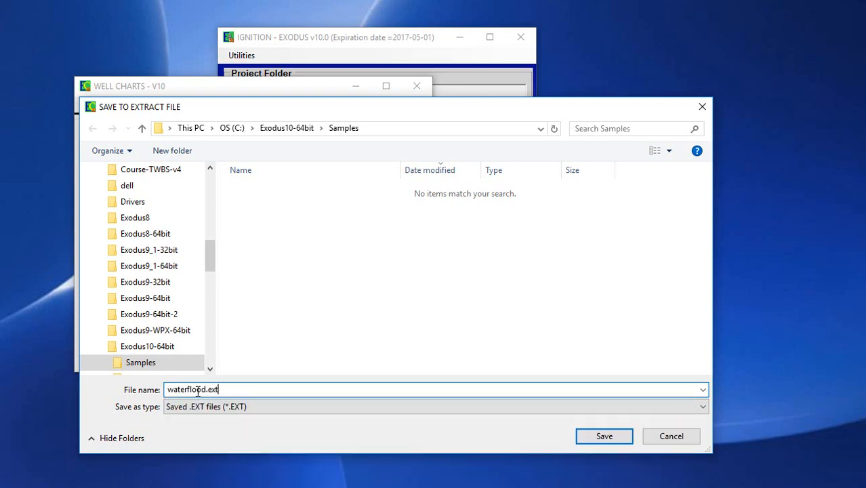
{"action": "left_click", "coordinate": [602, 437]}
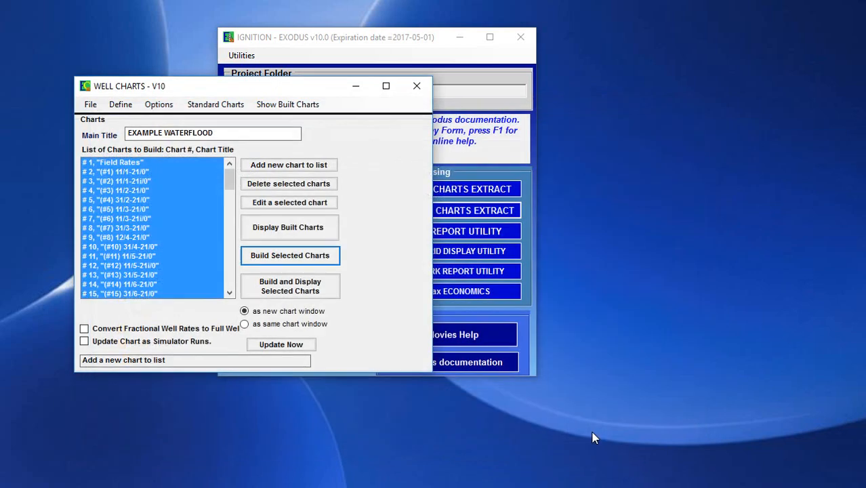
{"action": "left_click", "coordinate": [417, 87]}
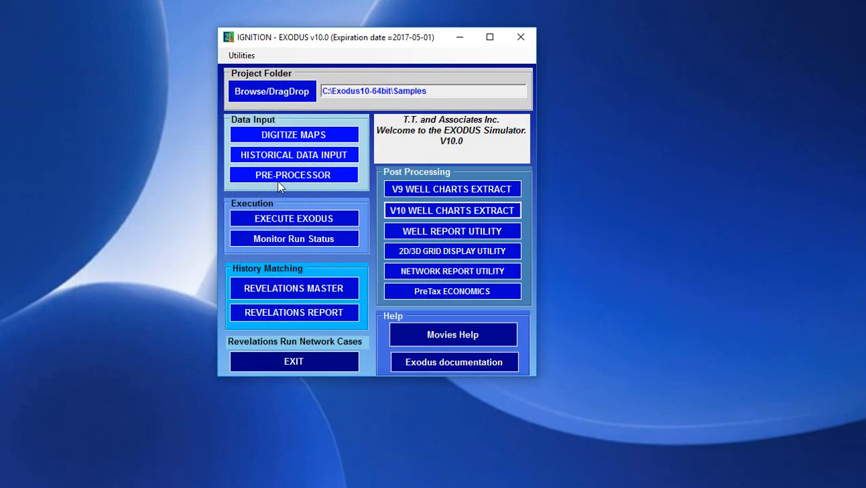